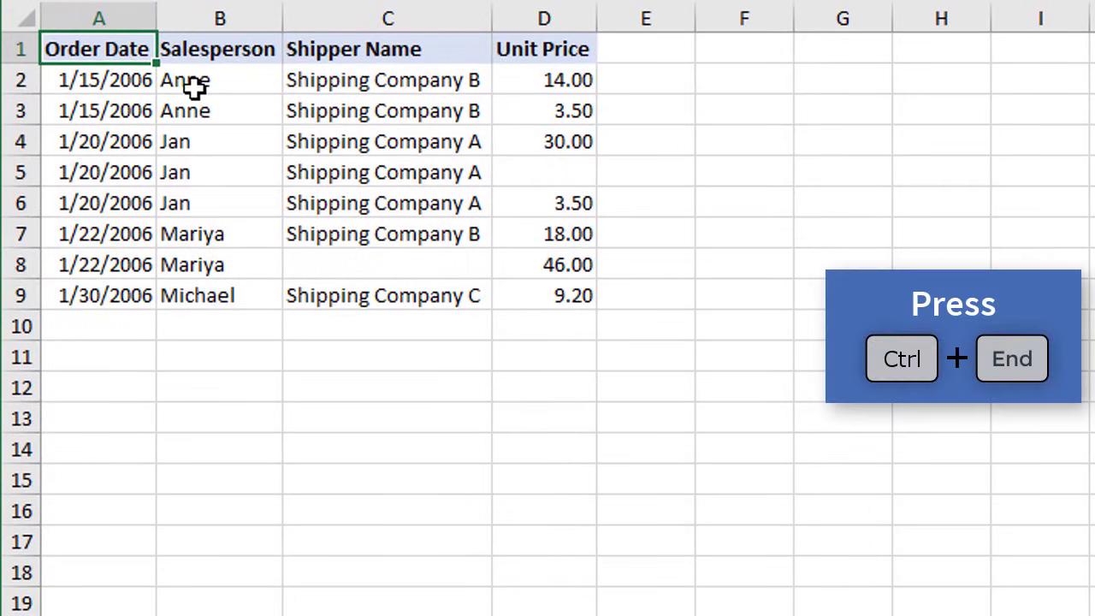
# - On the Data sheet, jump from A1 to the last used cell D9 with Ctrl+End
pyautogui.hotkey('ctrl', 'End')
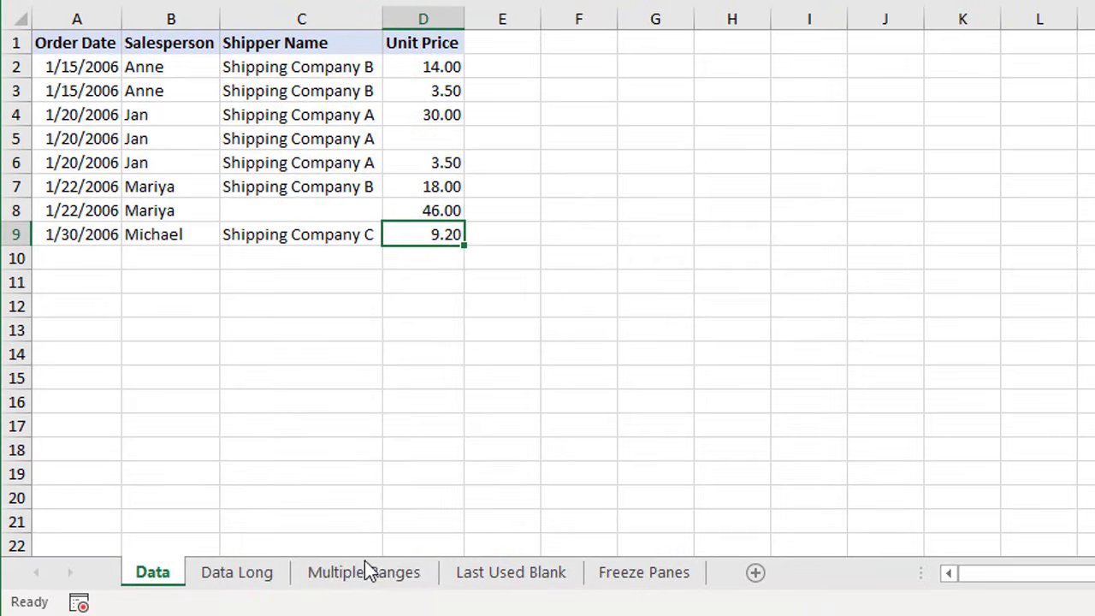
# - Switch to the Multiple Ranges sheet and jump to its last used cell, G14
pyautogui.click(366, 570)
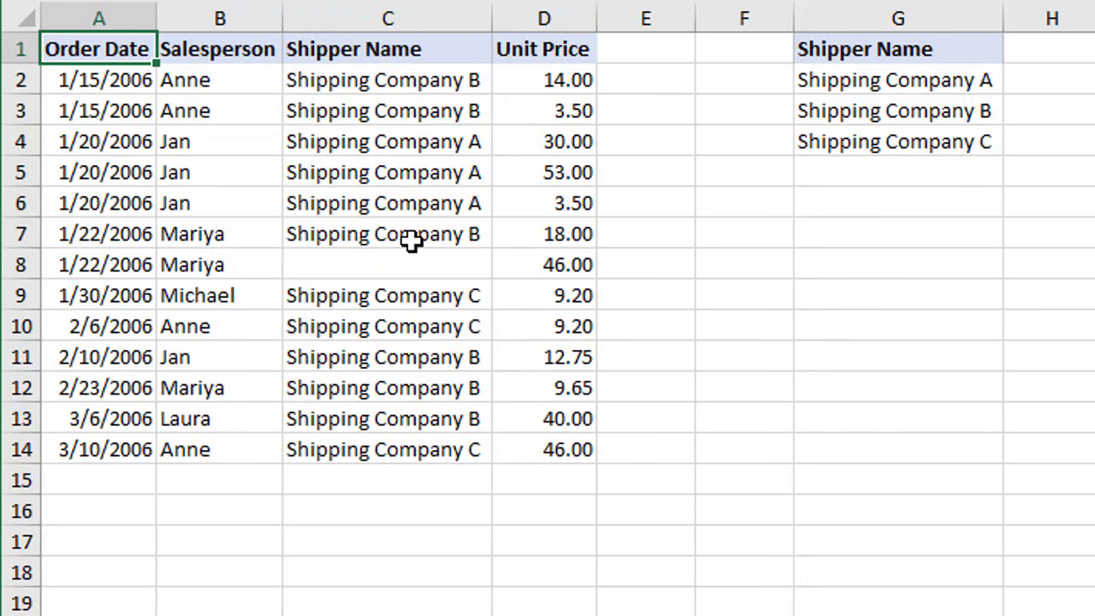
pyautogui.hotkey('ctrl', 'End')
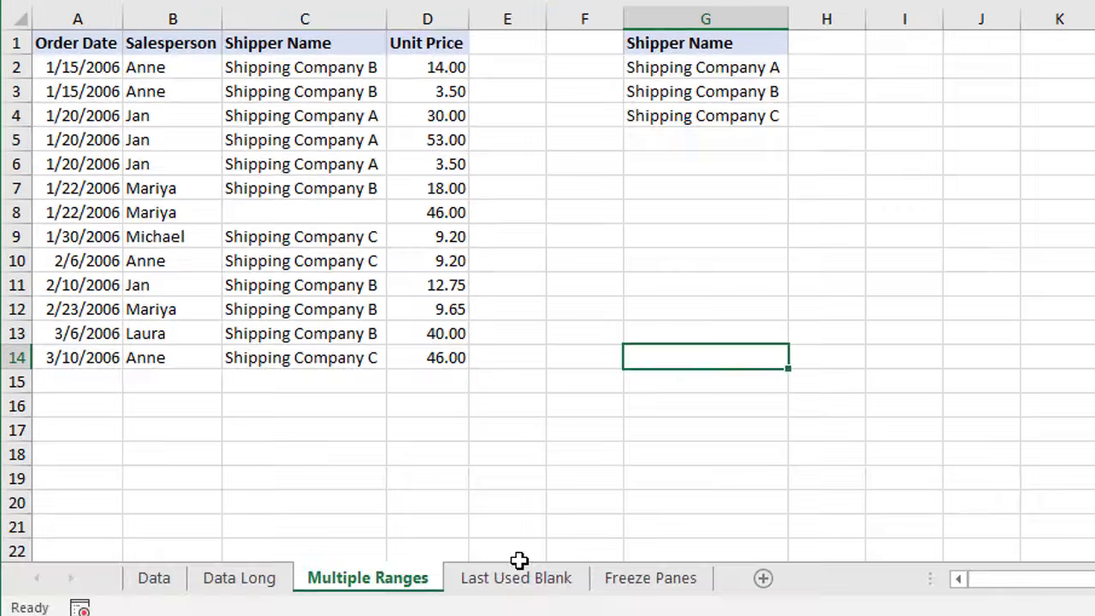
# - Switch to the Last Used Blank sheet and jump to its last used cell, an empty cell in row 62
pyautogui.click(511, 573)
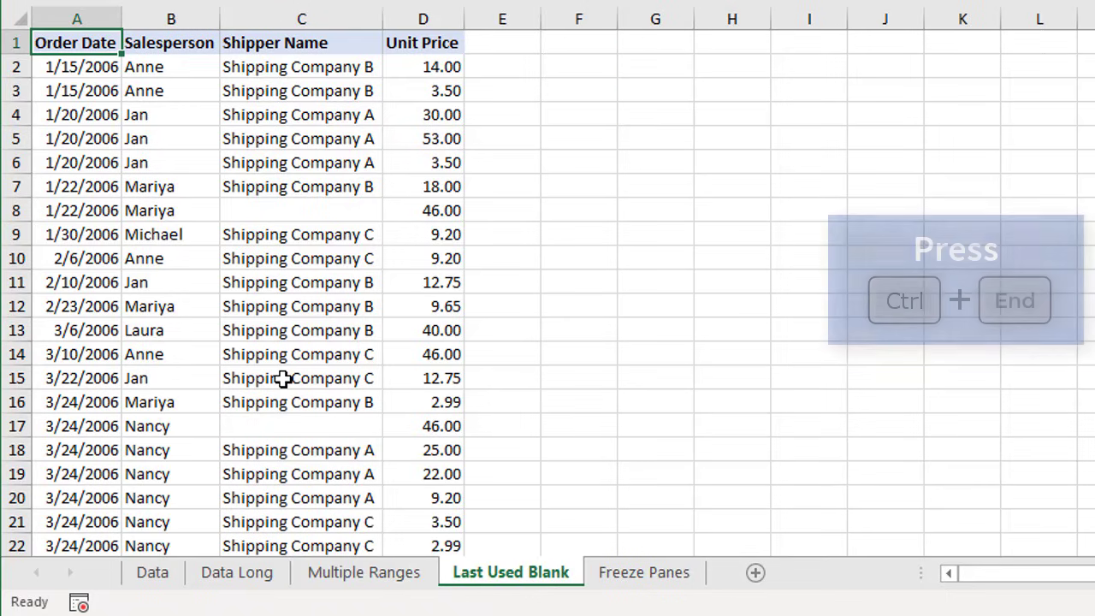
pyautogui.hotkey('ctrl', 'End')
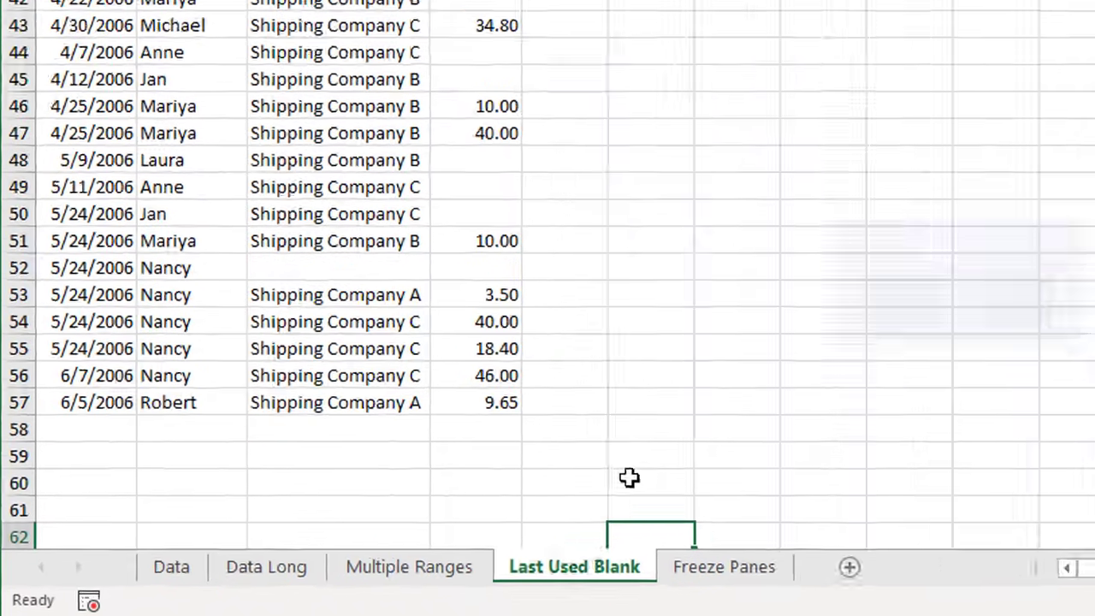
pyautogui.scroll(-1, 720, 457)
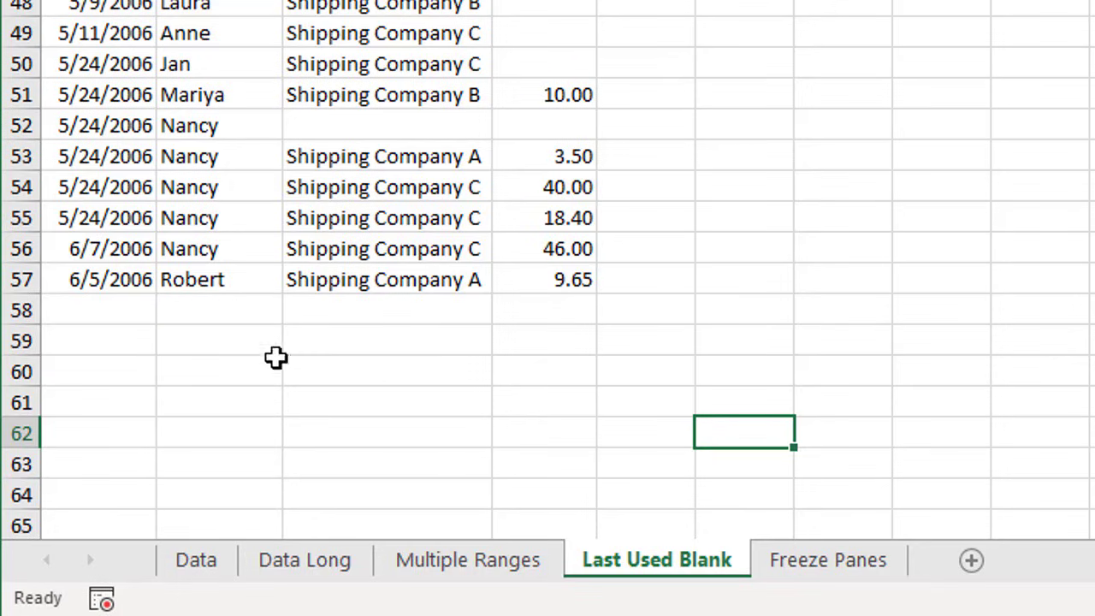
# - Delete the empty rows 58–62 below the data
pyautogui.click(17, 310)
pyautogui.moveTo(17, 309); pyautogui.dragTo(26, 442)
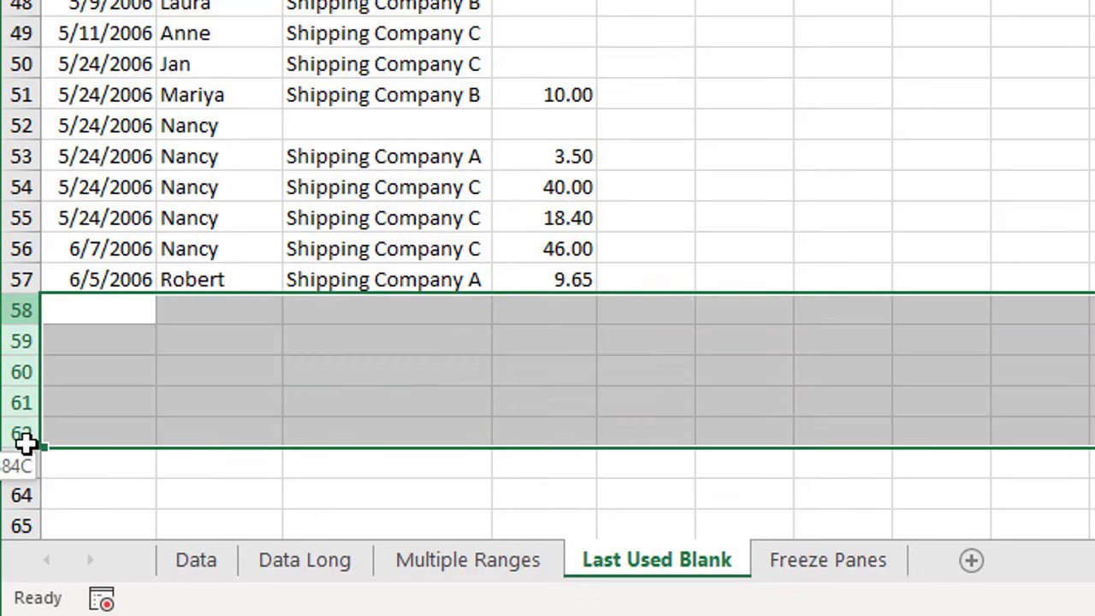
pyautogui.rightClick(17, 315)
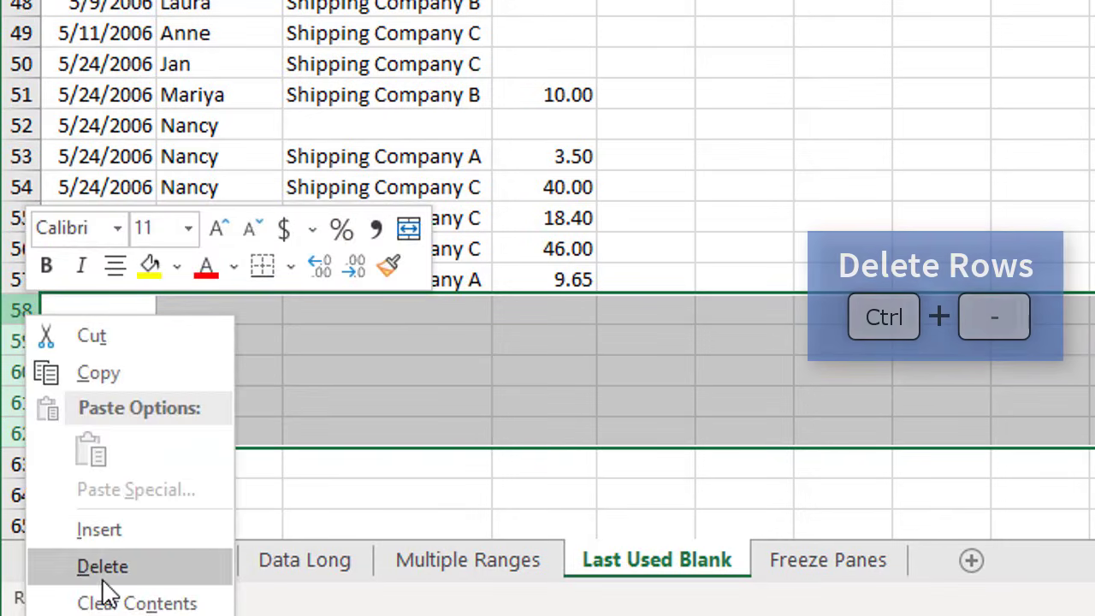
pyautogui.click(103, 568)
# - Save the workbook and confirm Ctrl+End now lands on D57, then return to A1
pyautogui.click(402, 282)
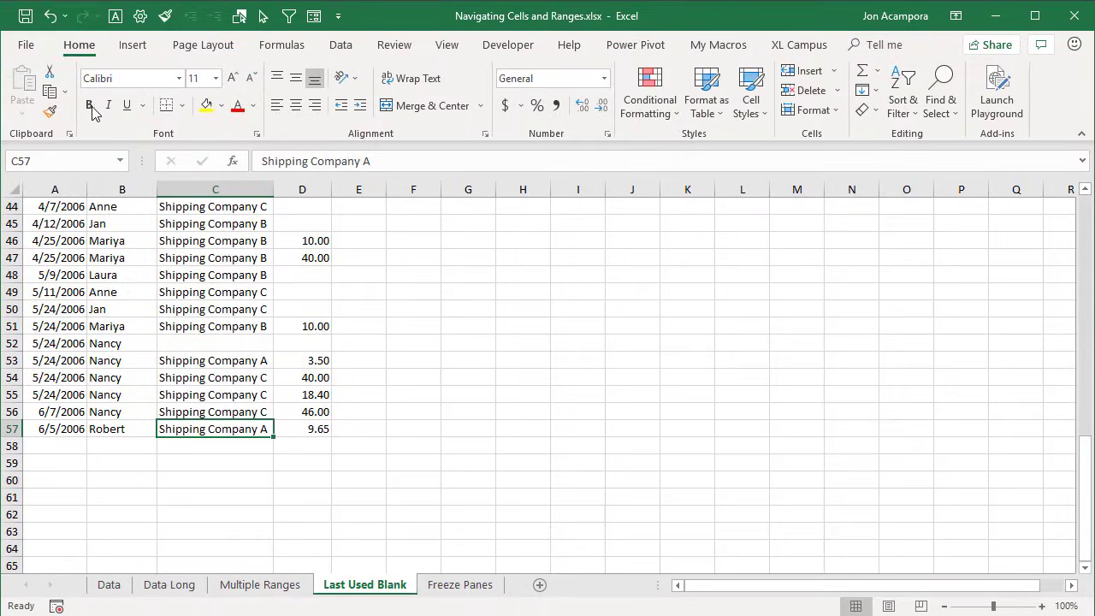
pyautogui.click(25, 16)
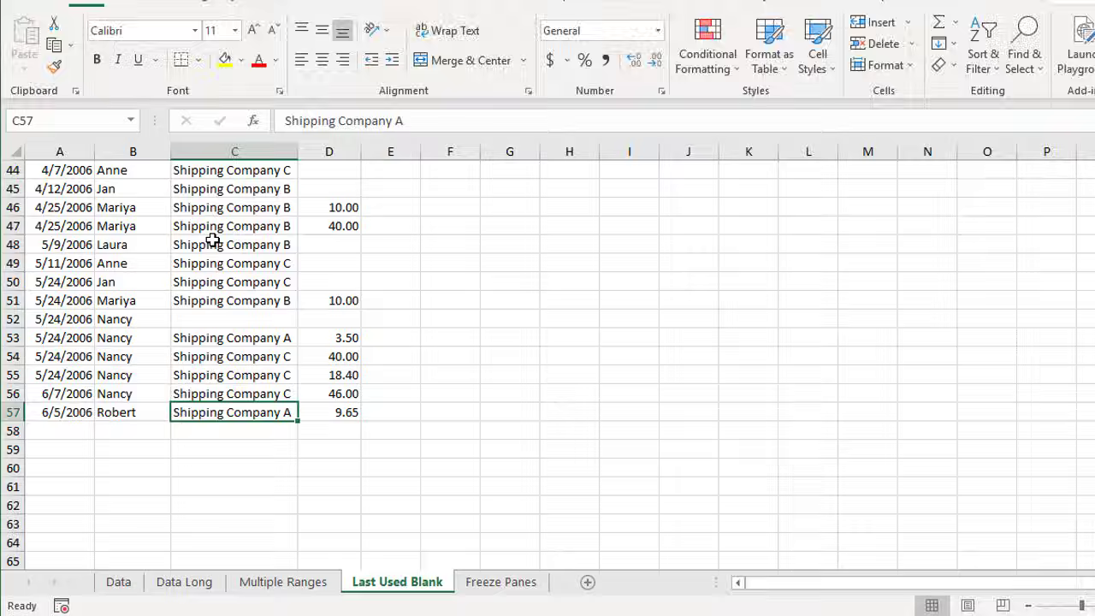
pyautogui.hotkey('ctrl', 'Home')
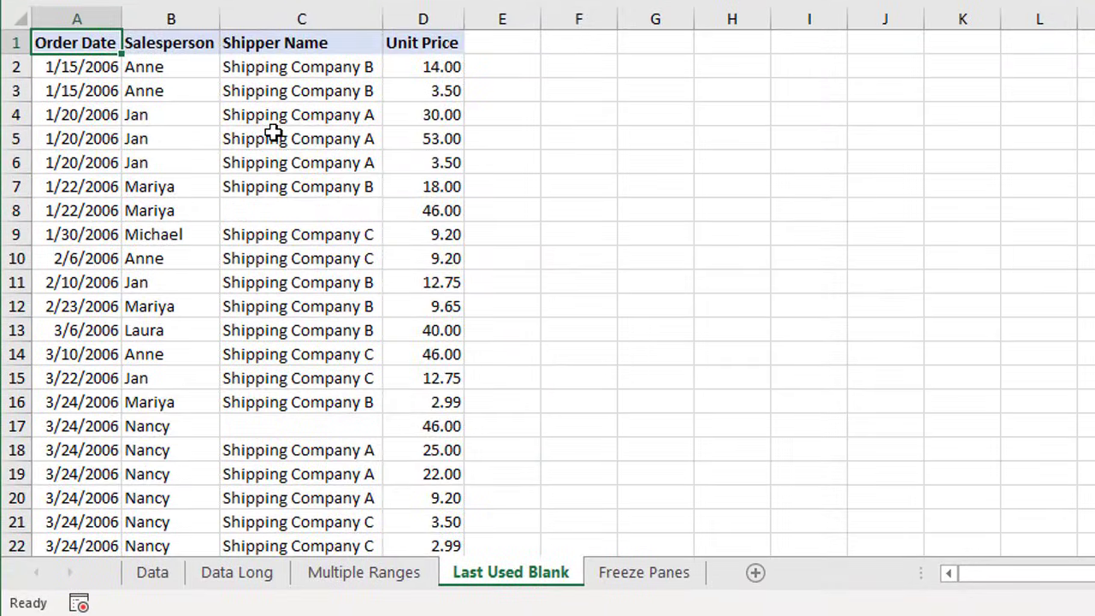
pyautogui.hotkey('ctrl', 'End')
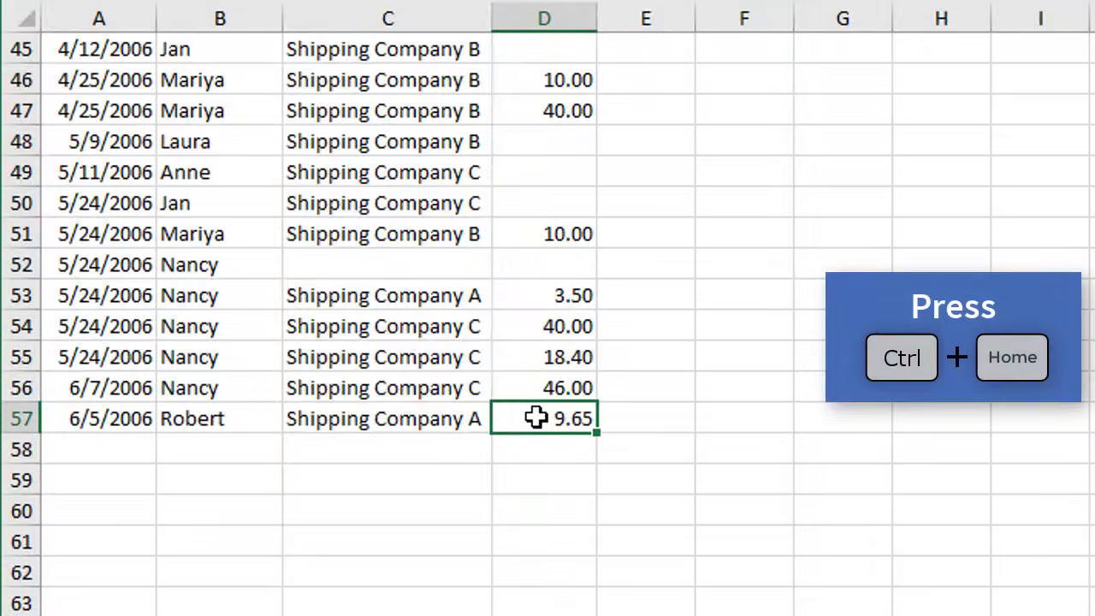
pyautogui.hotkey('ctrl', 'Home')
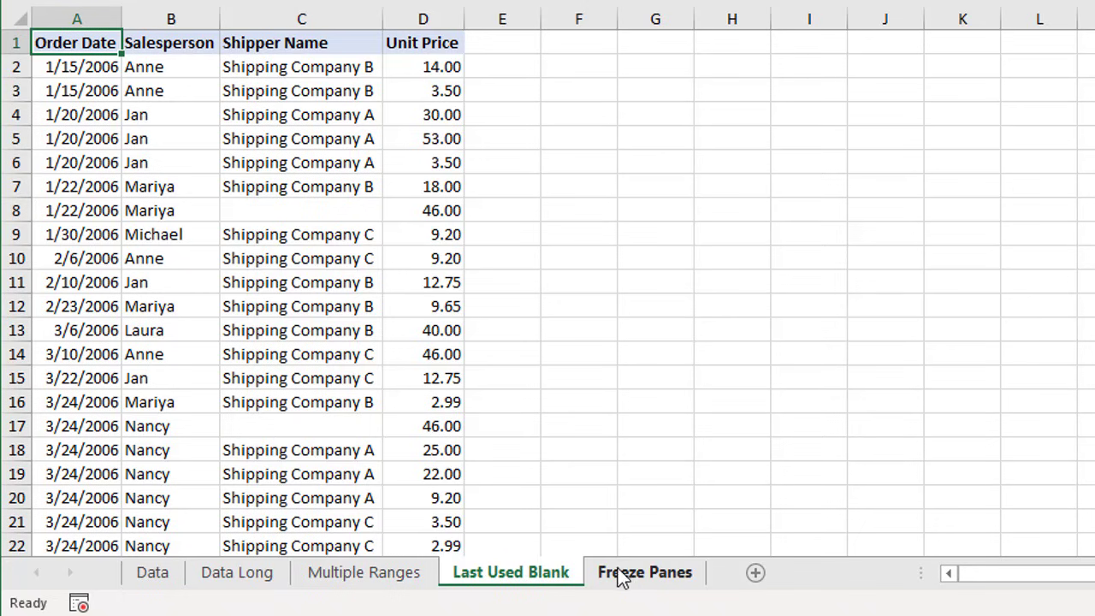
# - Switch to the Freeze Panes sheet and move the active cell to B2 with Ctrl+Home
pyautogui.click(622, 574)
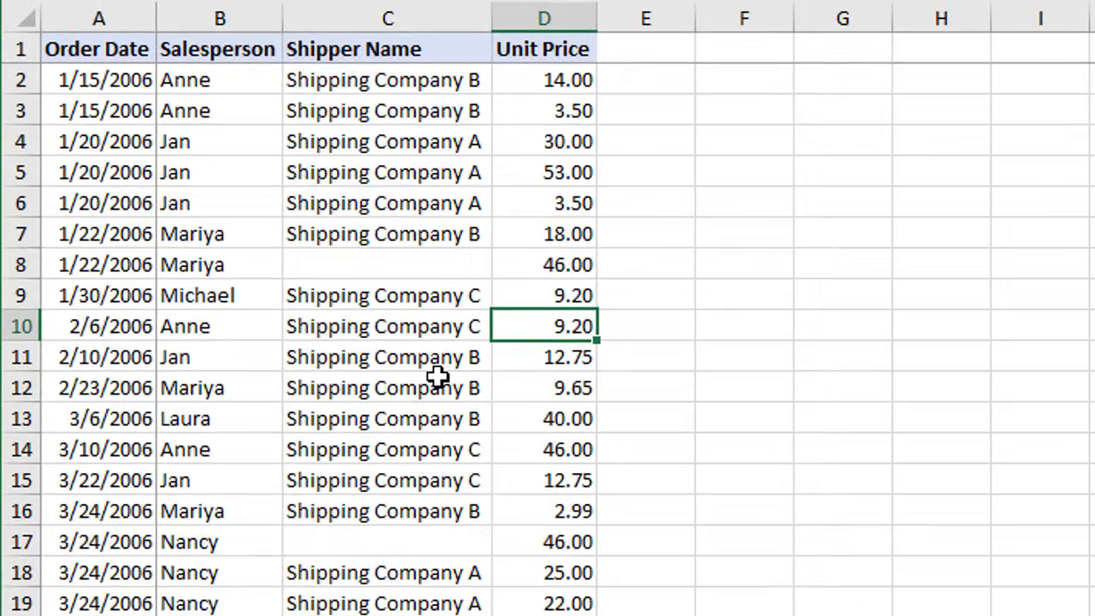
pyautogui.hotkey('ctrl', 'Home')
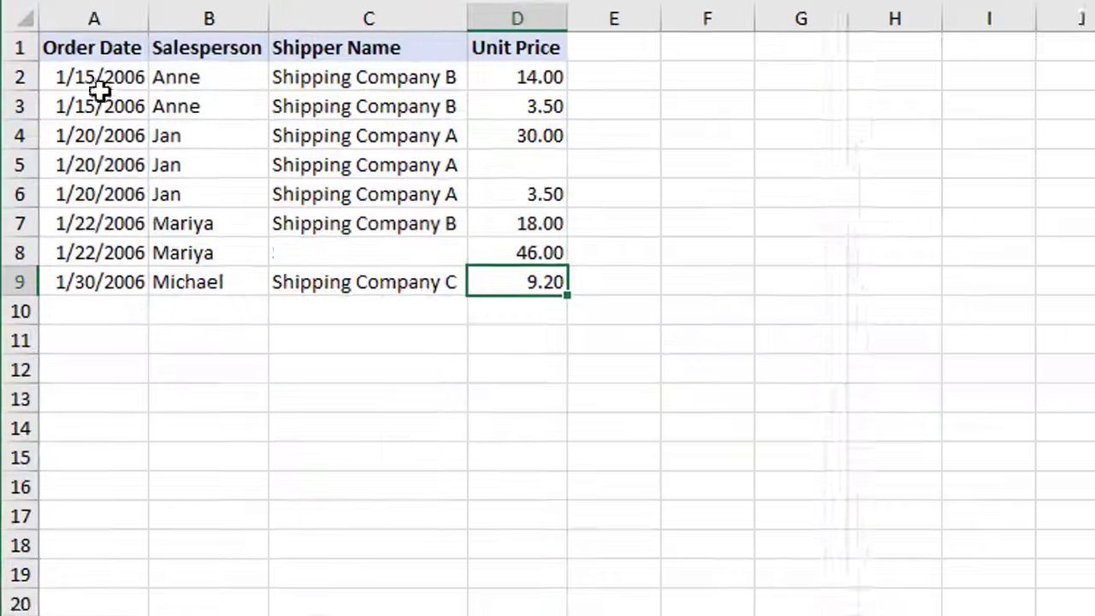
# - Jump down from A1 to A9, then from C1 to C7 and past blank C8 to C9
pyautogui.click(98, 48)
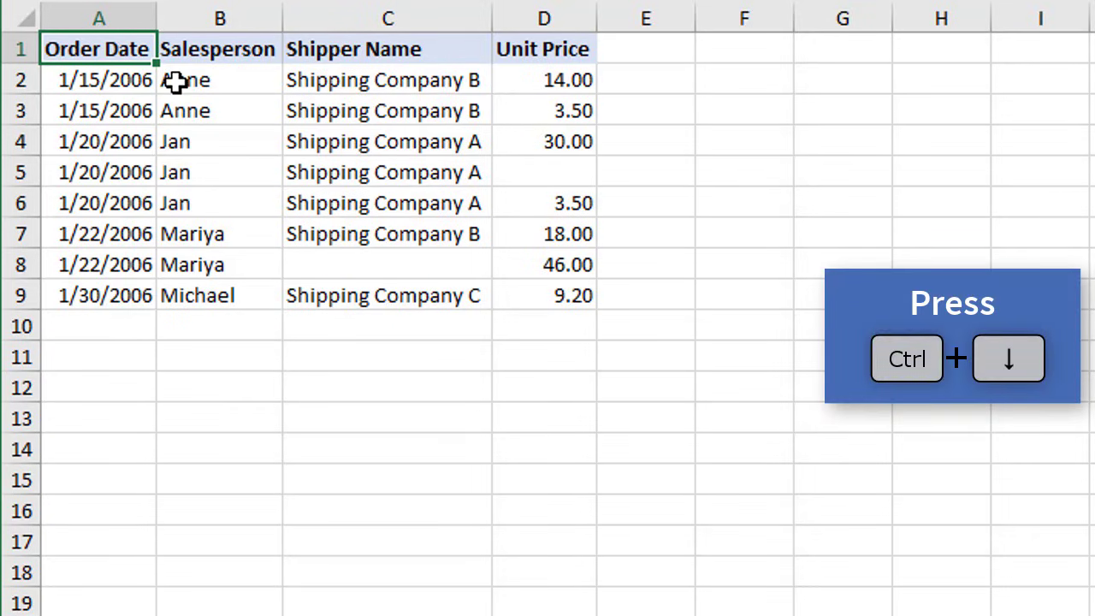
pyautogui.hotkey('ctrl', 'Down')
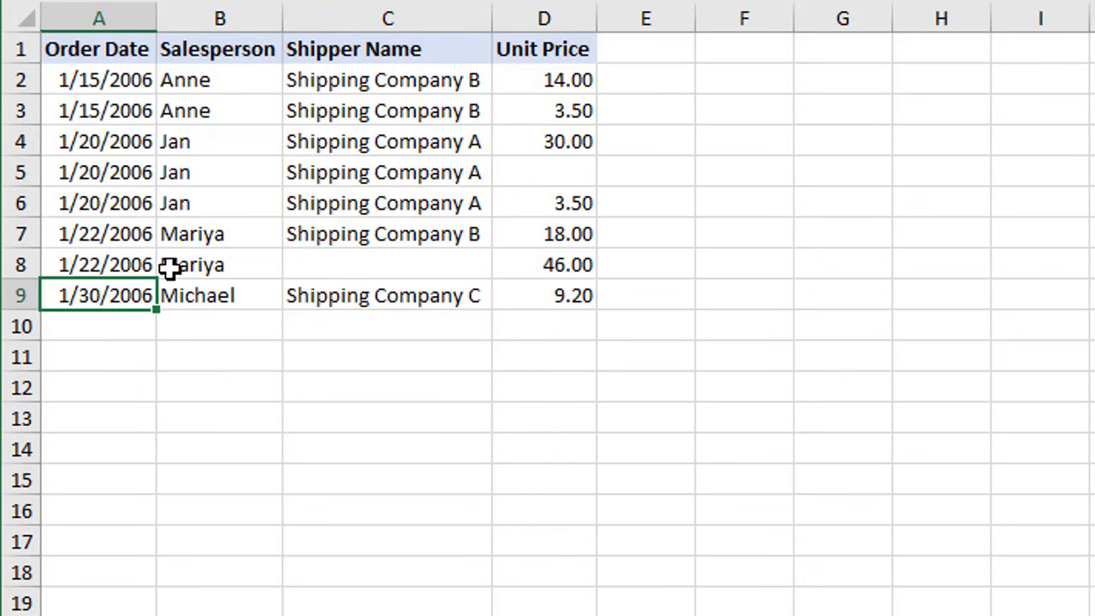
pyautogui.click(450, 50)
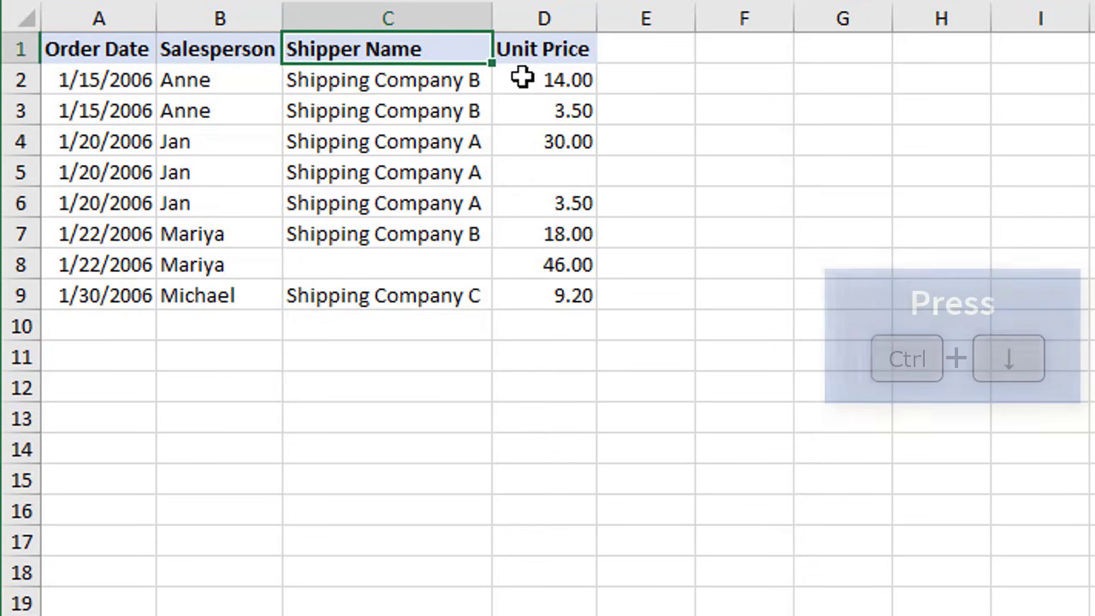
pyautogui.hotkey('ctrl', 'Down')
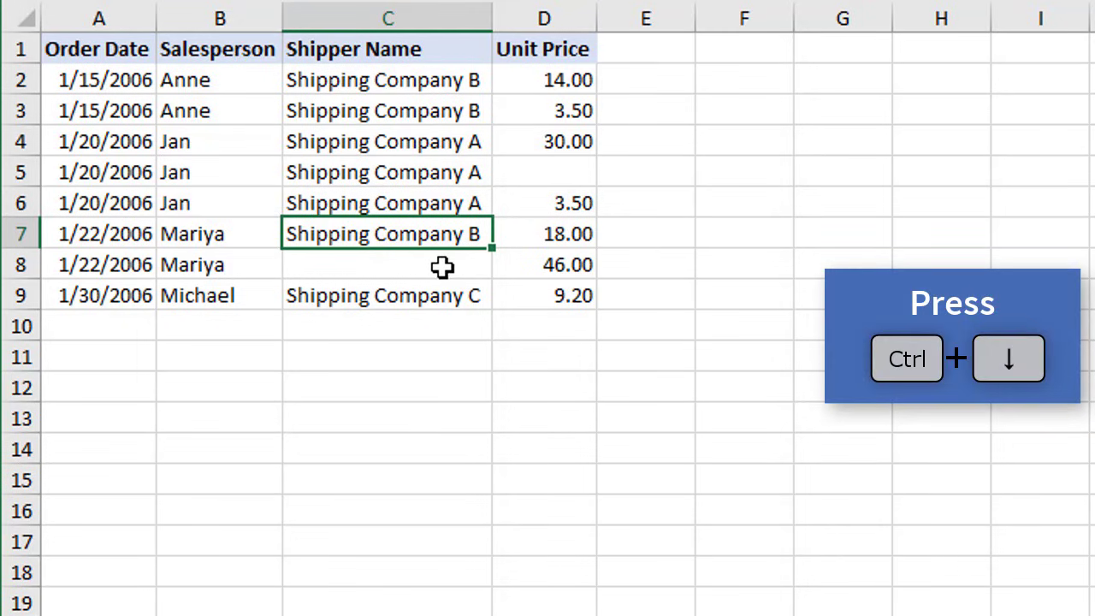
pyautogui.hotkey('ctrl', 'Down')
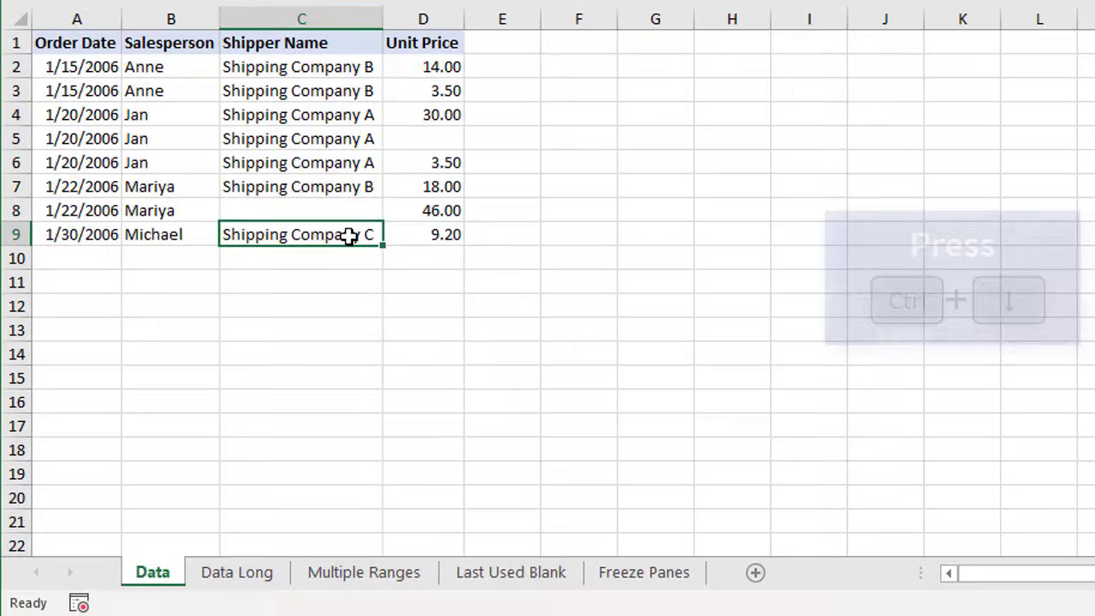
# - Jump to C1048576, back up to C9, left to A9, up to A5, then right to C5
pyautogui.hotkey('ctrl', 'Down')
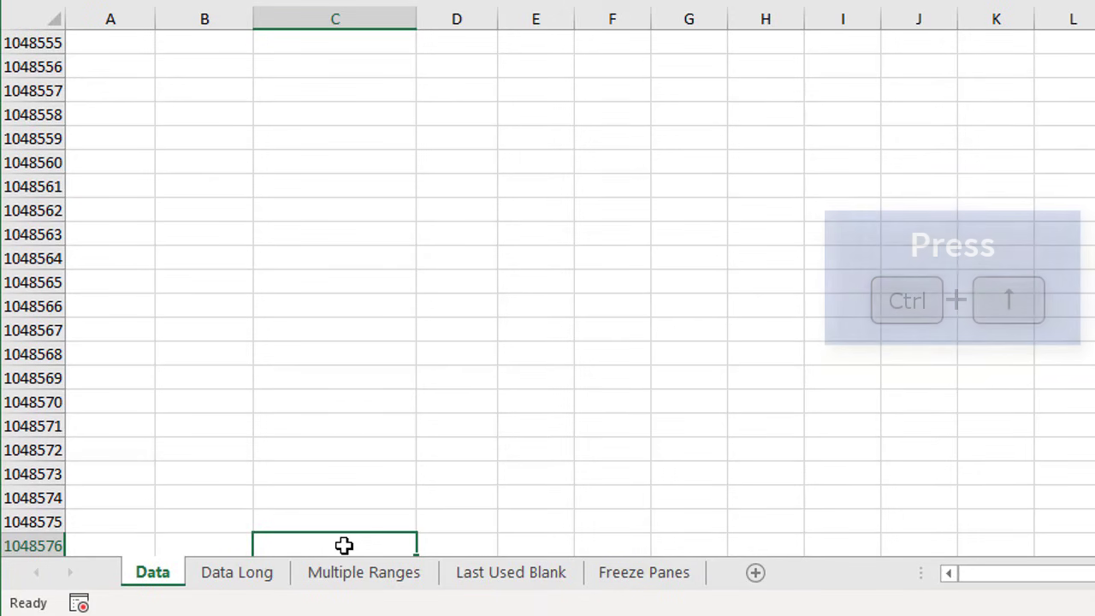
pyautogui.hotkey('ctrl', 'Up')
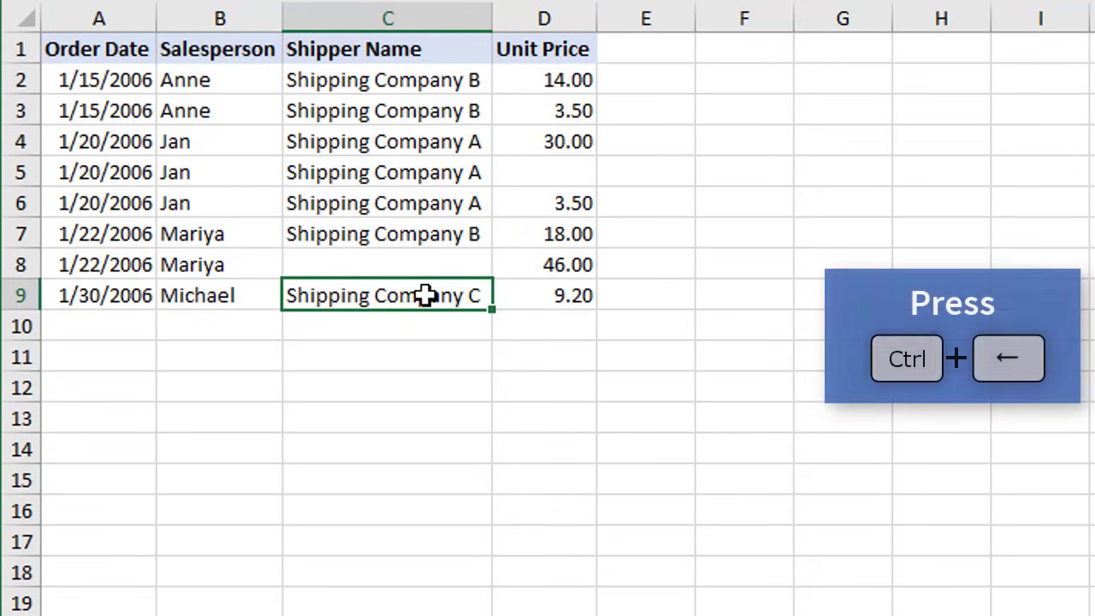
pyautogui.hotkey('ctrl', 'Left')
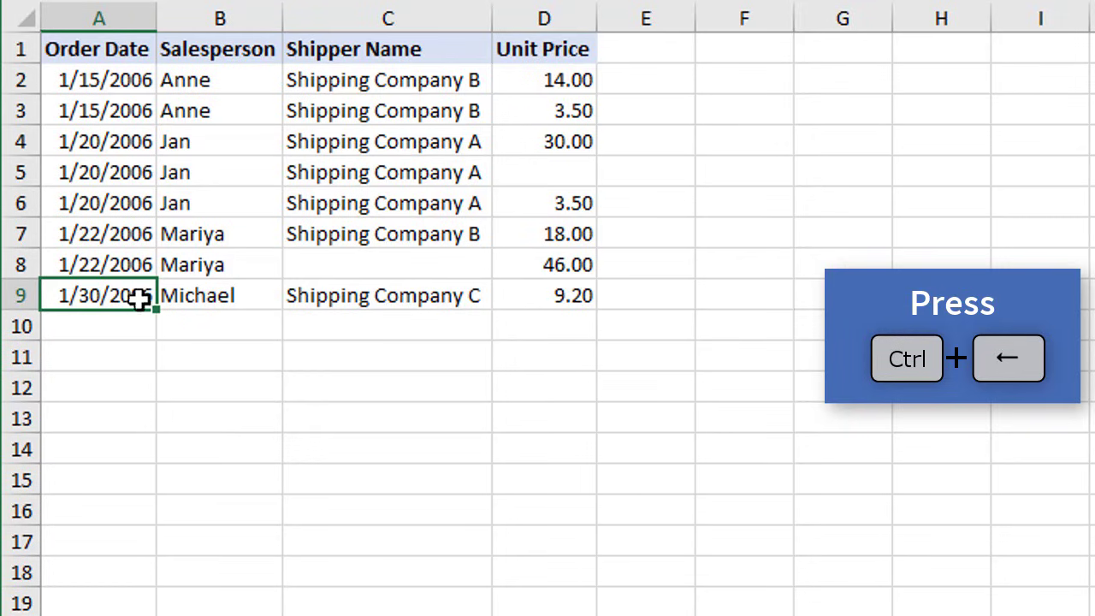
pyautogui.press('Up')
pyautogui.press('Up')
pyautogui.press('Up')
pyautogui.press('Up')
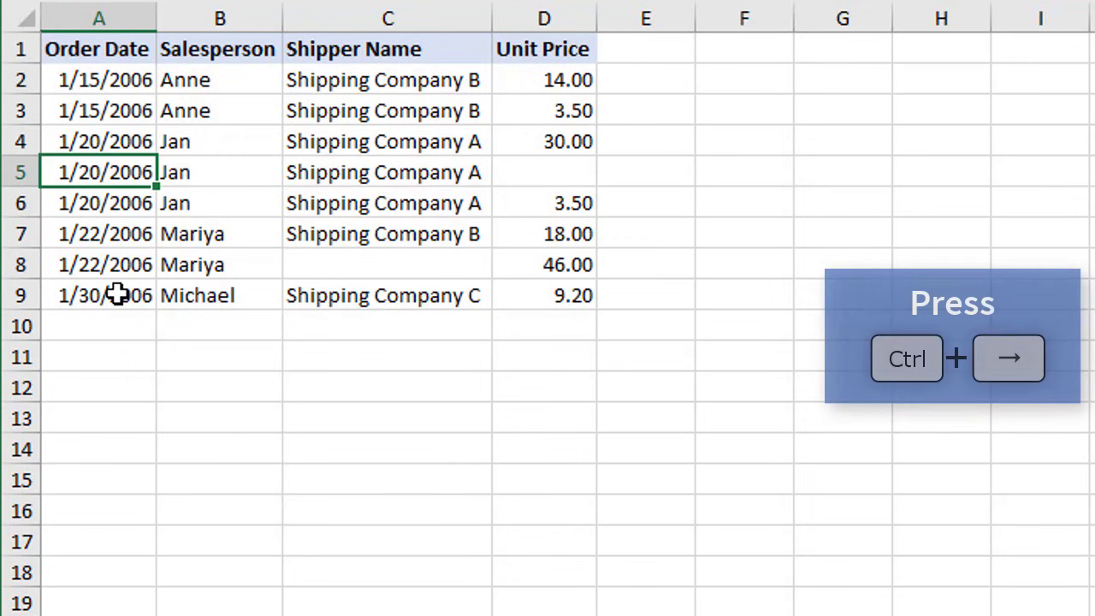
pyautogui.hotkey('ctrl', 'Right')
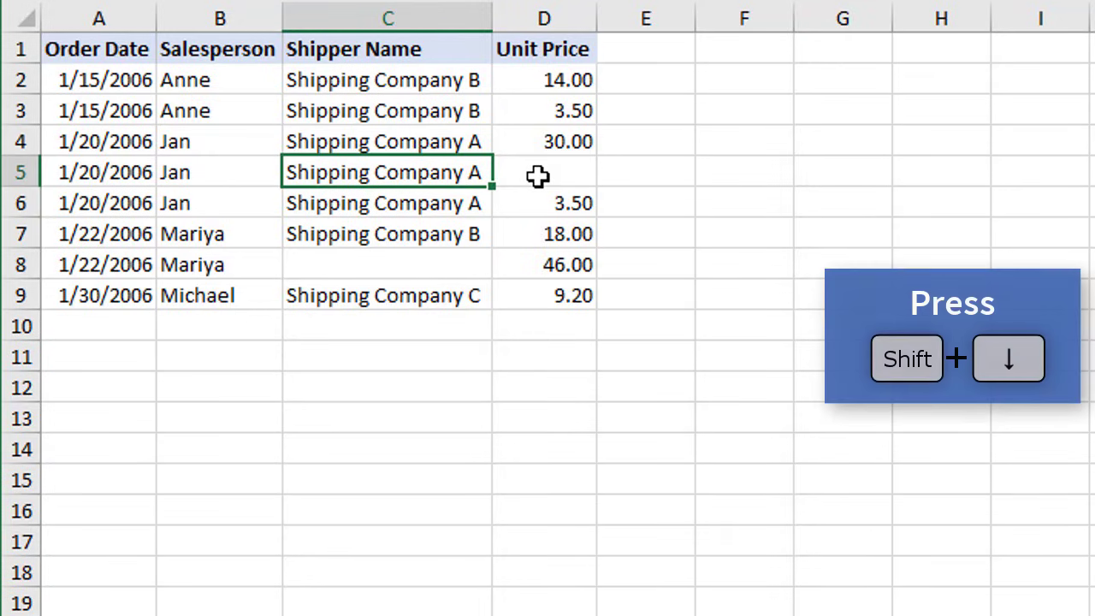
# - Extend the selection from C5 to C9, then to D9, then to B5:C9, and restart at A1
pyautogui.hotkey('shift', 'Down')
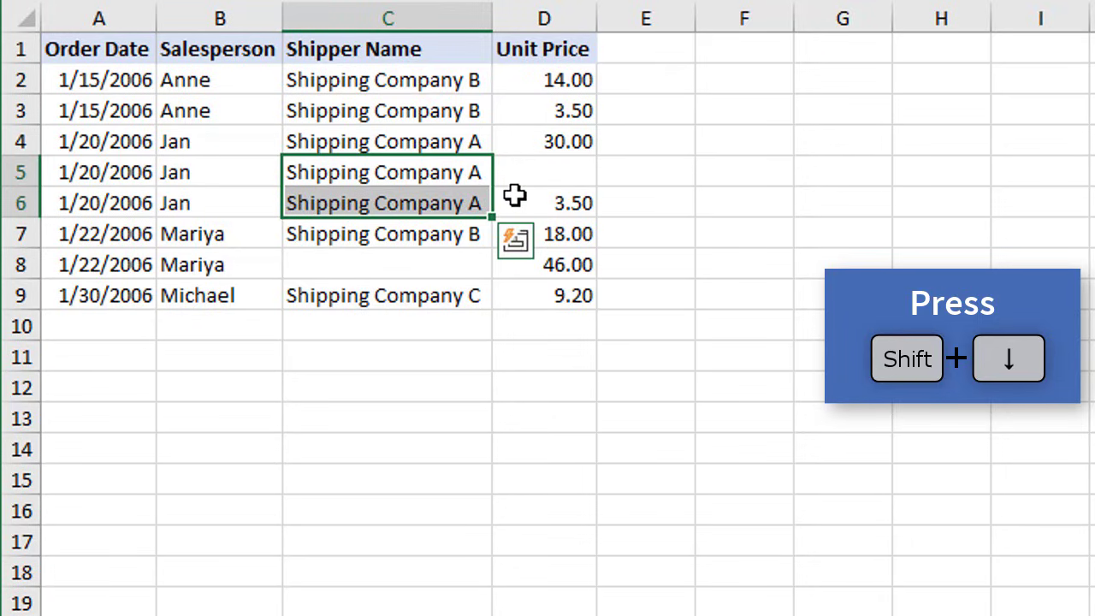
pyautogui.hotkey('shift', 'Down')
pyautogui.hotkey('shift', 'Down')
pyautogui.hotkey('shift', 'Down')
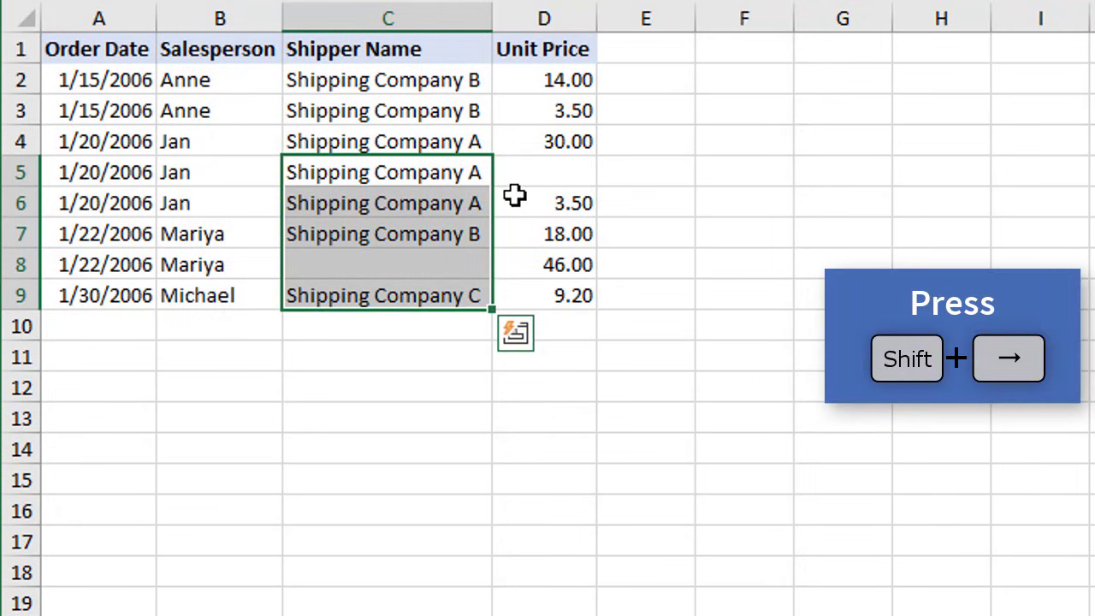
pyautogui.hotkey('shift', 'Right')
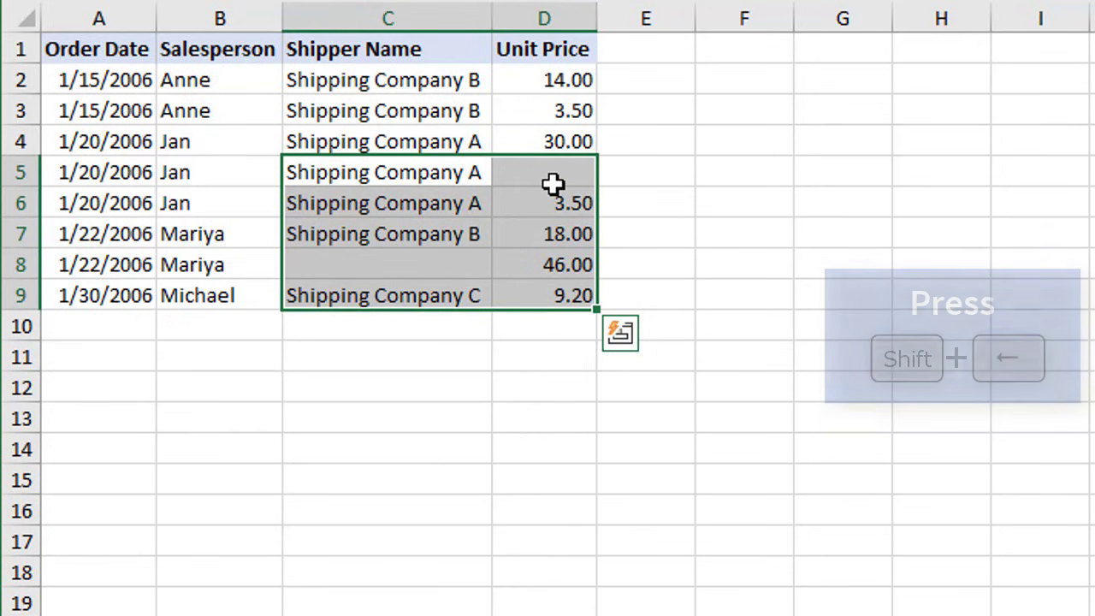
pyautogui.hotkey('shift', 'Left')
pyautogui.hotkey('shift', 'Left')
pyautogui.hotkey('shift', 'Left')
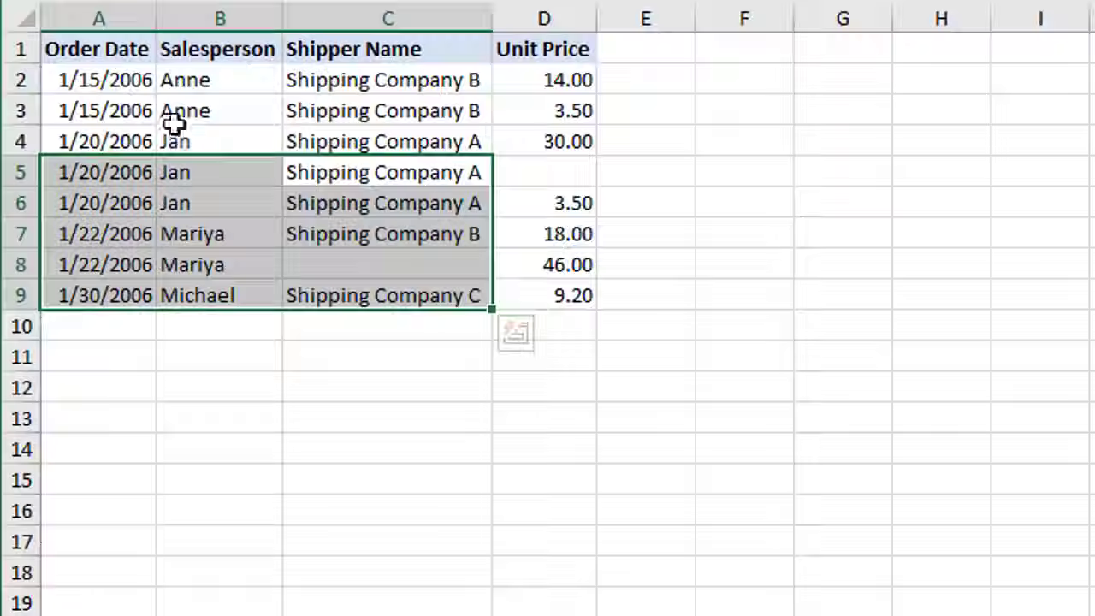
pyautogui.click(133, 53)
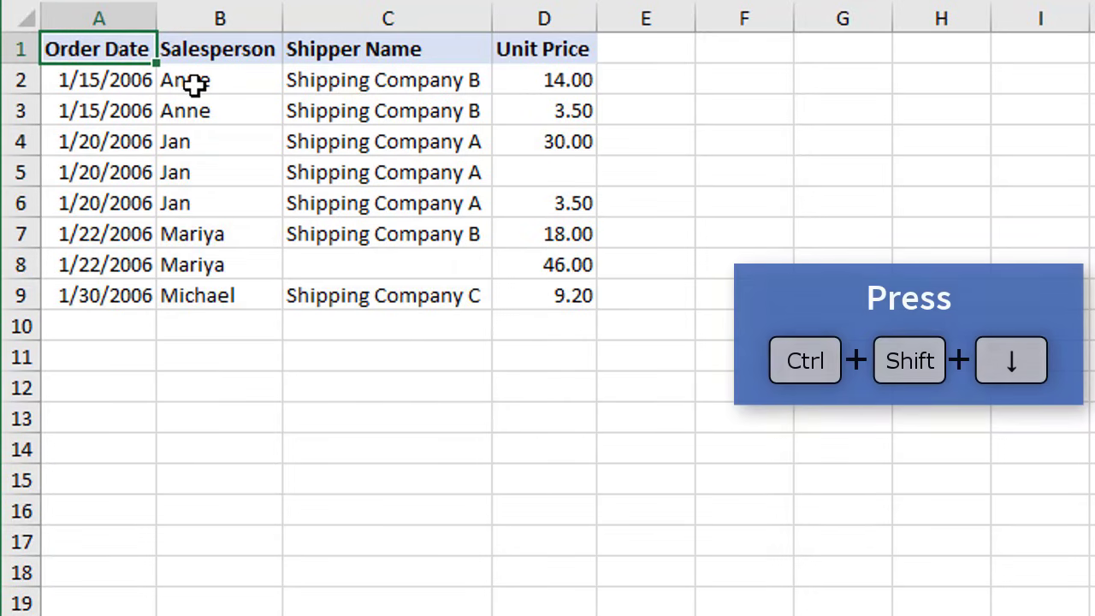
# - Select A1:A9 with Ctrl+Shift+Down, then select C1:C9 past the blank C8
pyautogui.hotkey('ctrl', 'shift', 'Down')
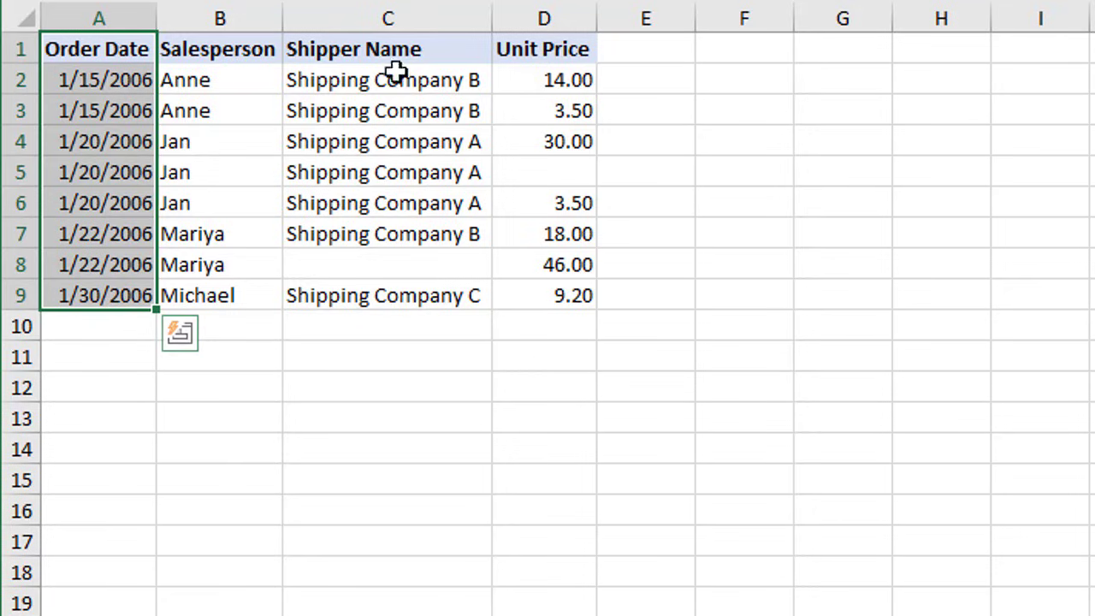
pyautogui.click(430, 49)
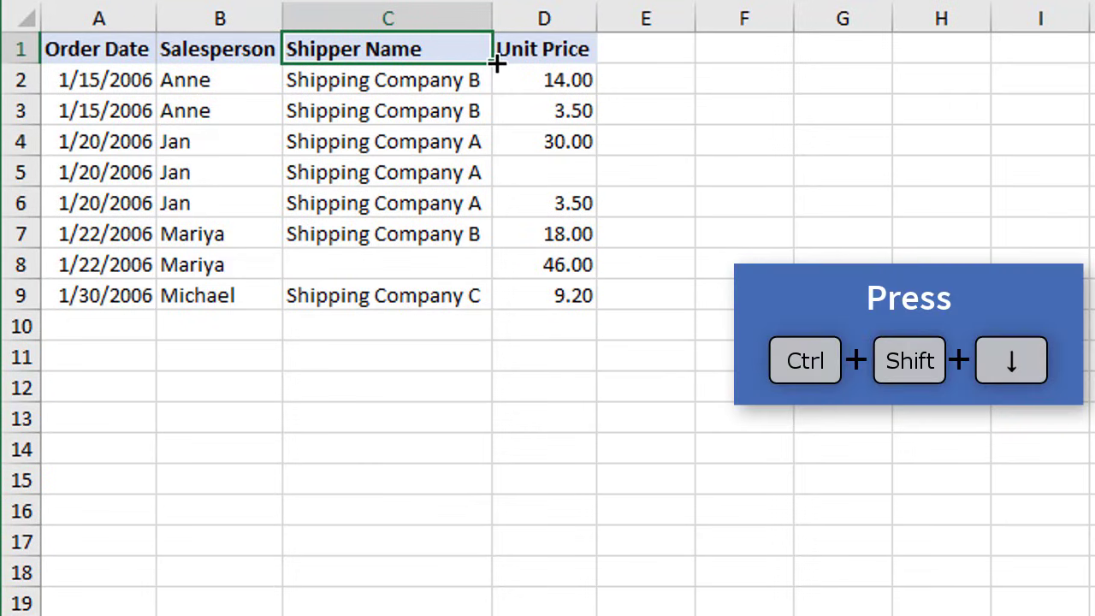
pyautogui.hotkey('ctrl', 'shift', 'Down')
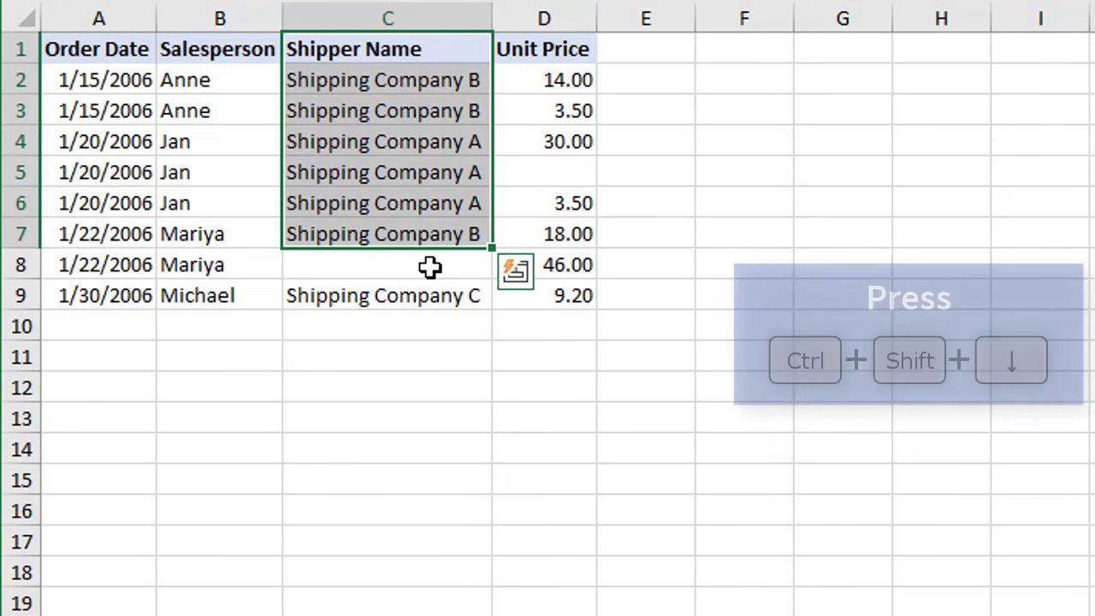
pyautogui.hotkey('ctrl', 'shift', 'Down')
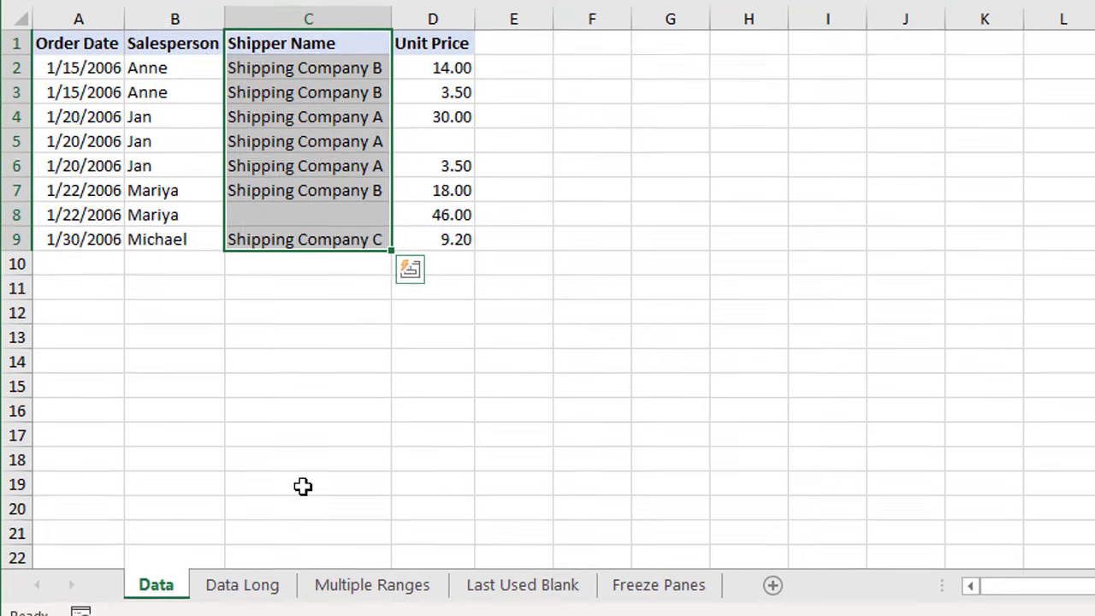
# - On the Data Long sheet, extend the selection from C1 down column C past its blank cells with Ctrl+Shift+Down
pyautogui.click(243, 572)
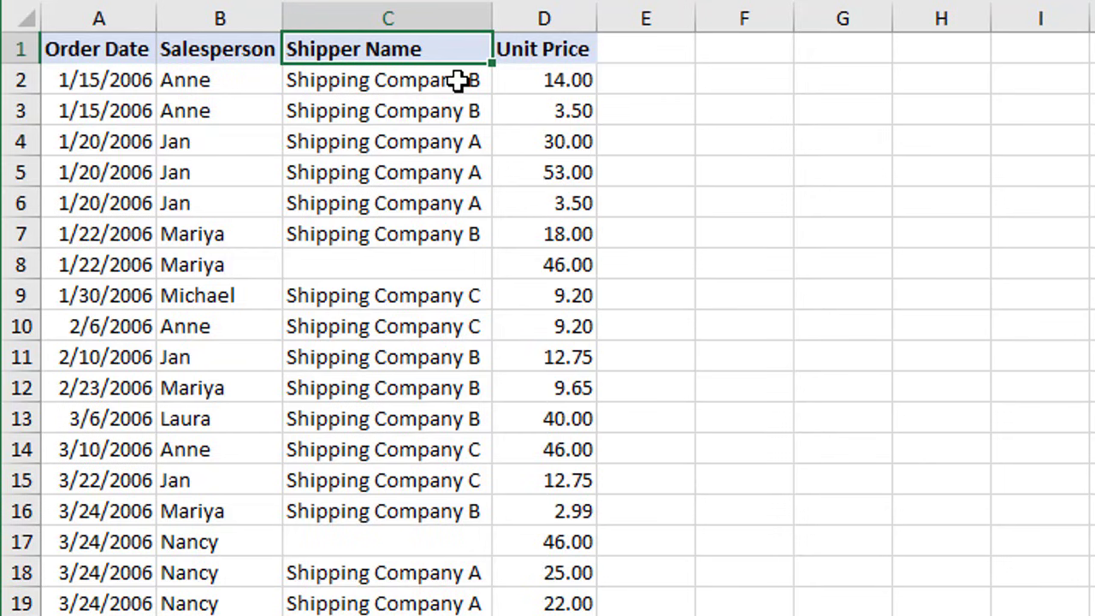
pyautogui.hotkey('ctrl', 'shift', 'Down')
pyautogui.hotkey('ctrl', 'shift', 'Down')
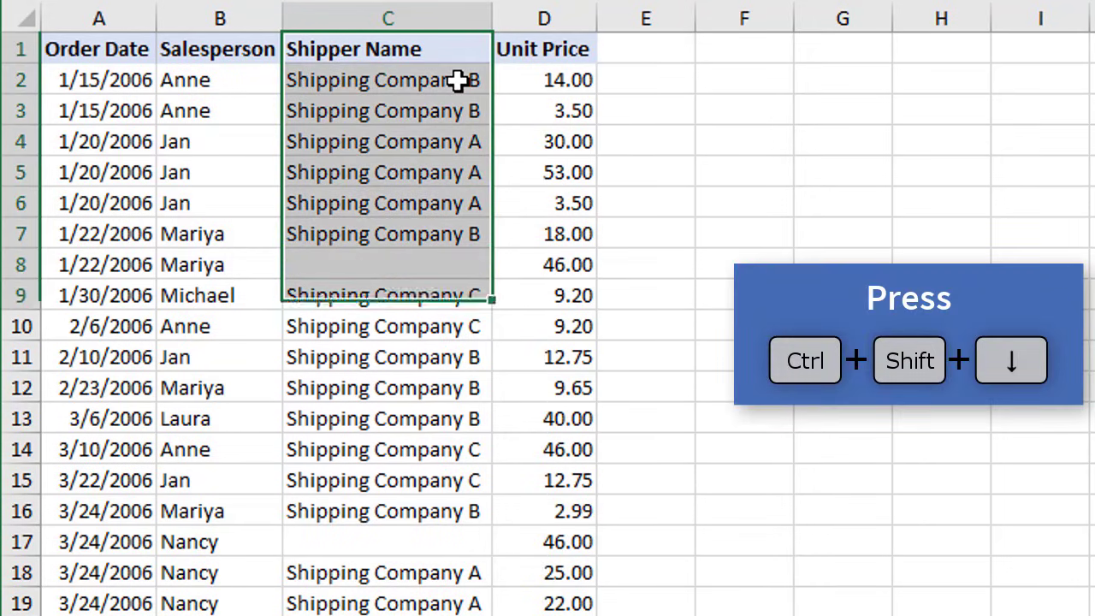
pyautogui.hotkey('ctrl', 'shift', 'Down')
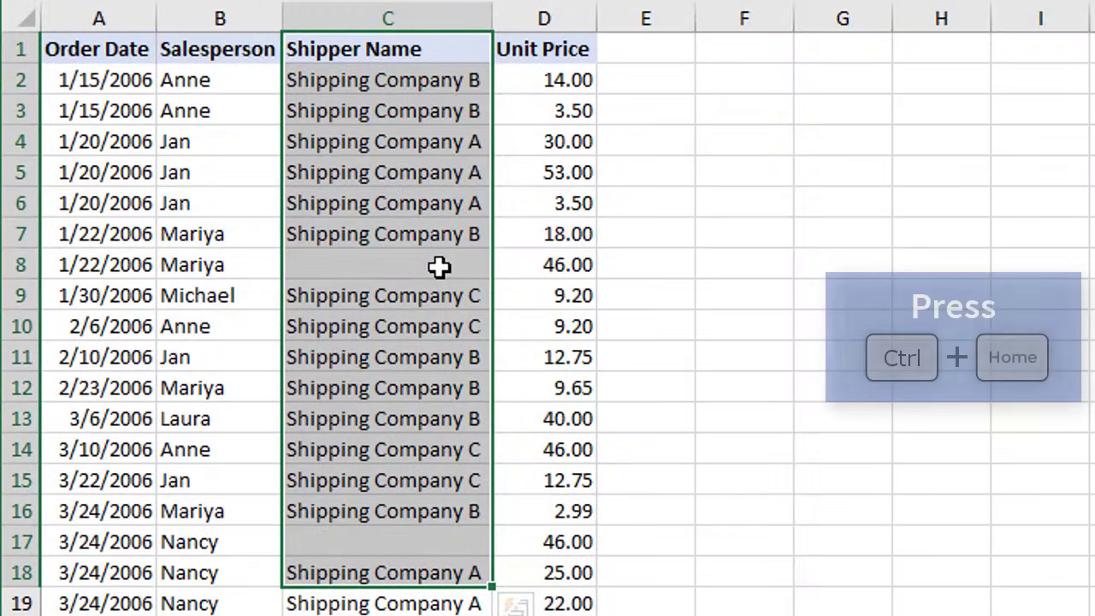
# - Select Data Long's entire used range from A1 to D57
pyautogui.hotkey('ctrl', 'Home')
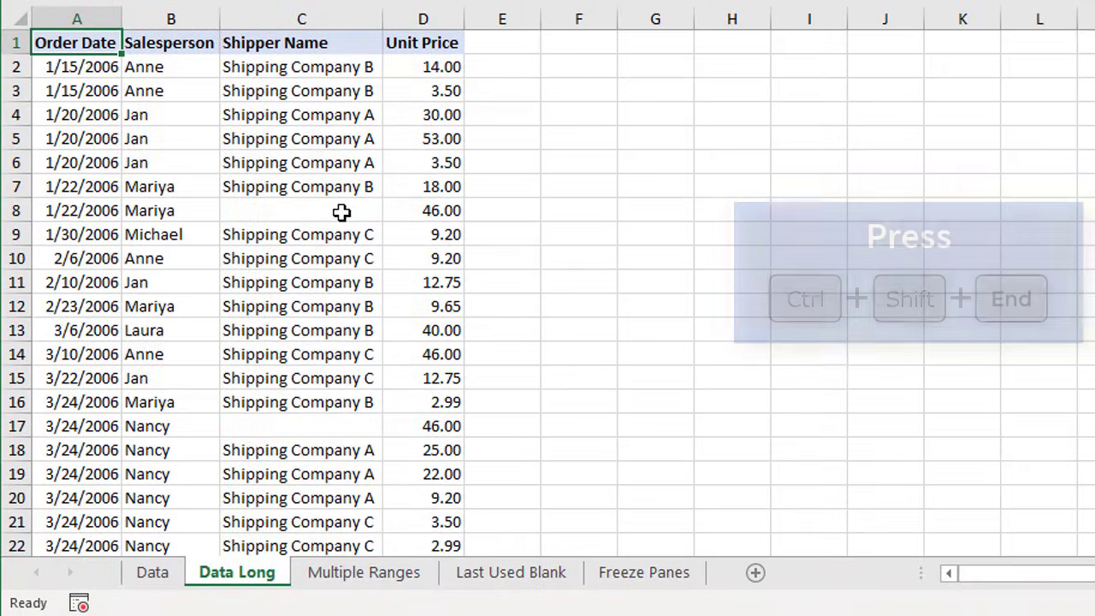
pyautogui.hotkey('ctrl', 'shift', 'End')
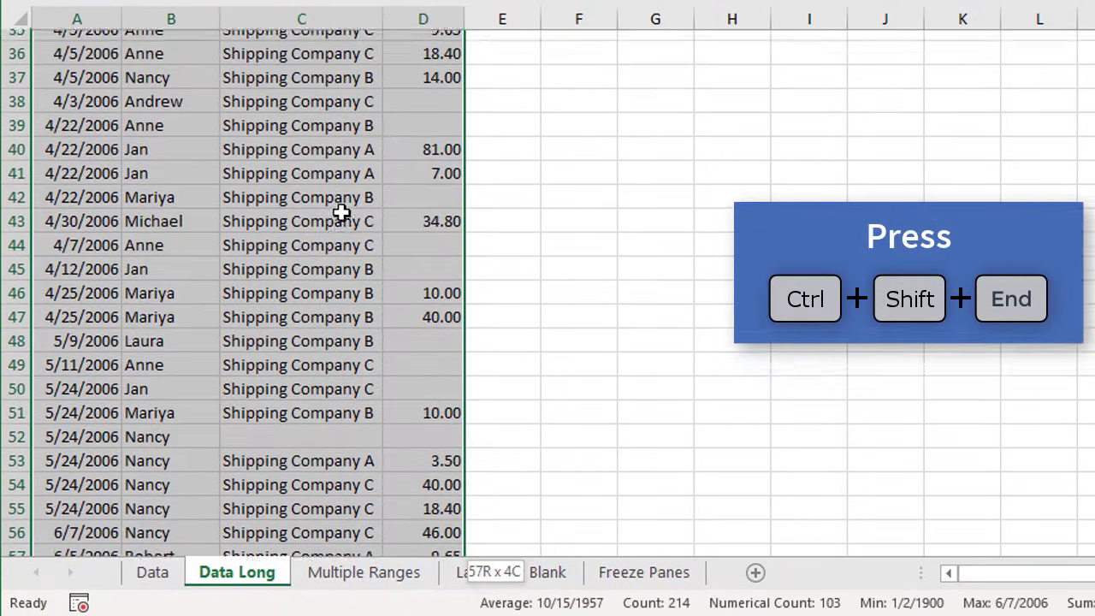
pyautogui.scroll(-2, 341, 212)
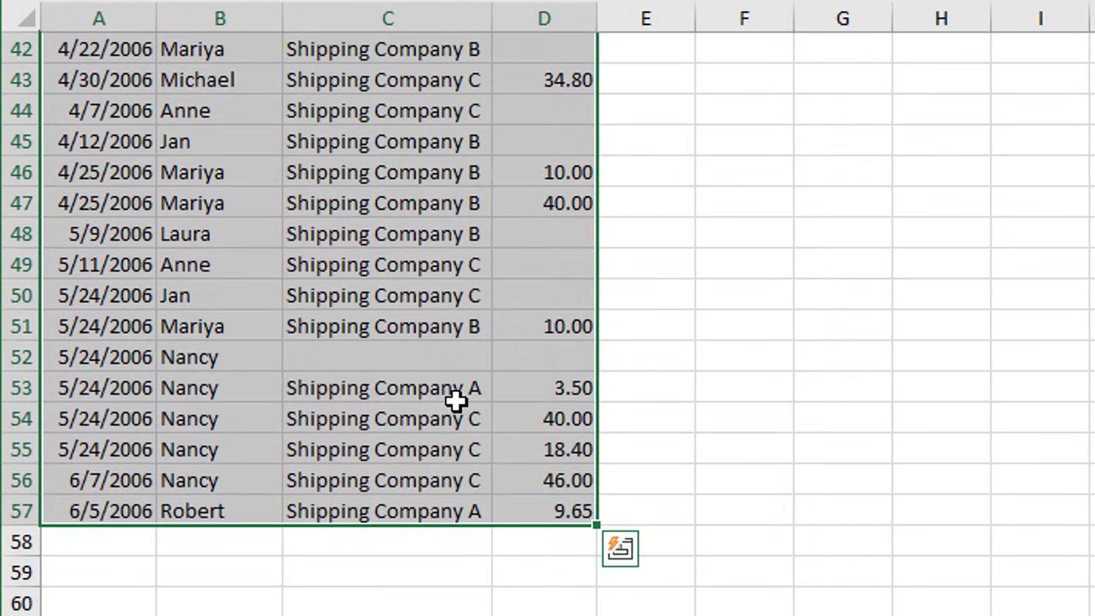
pyautogui.scroll(7, 454, 402)
# - Select from C30 back up to A1, then go to the Multiple Ranges sheet
pyautogui.click(550, 320)
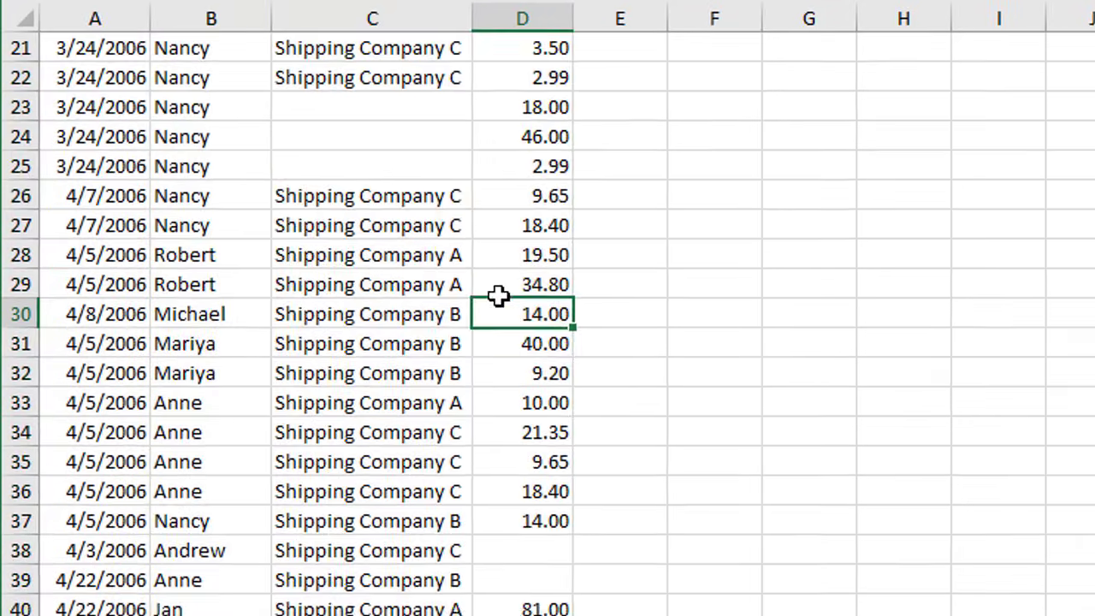
pyautogui.click(340, 325)
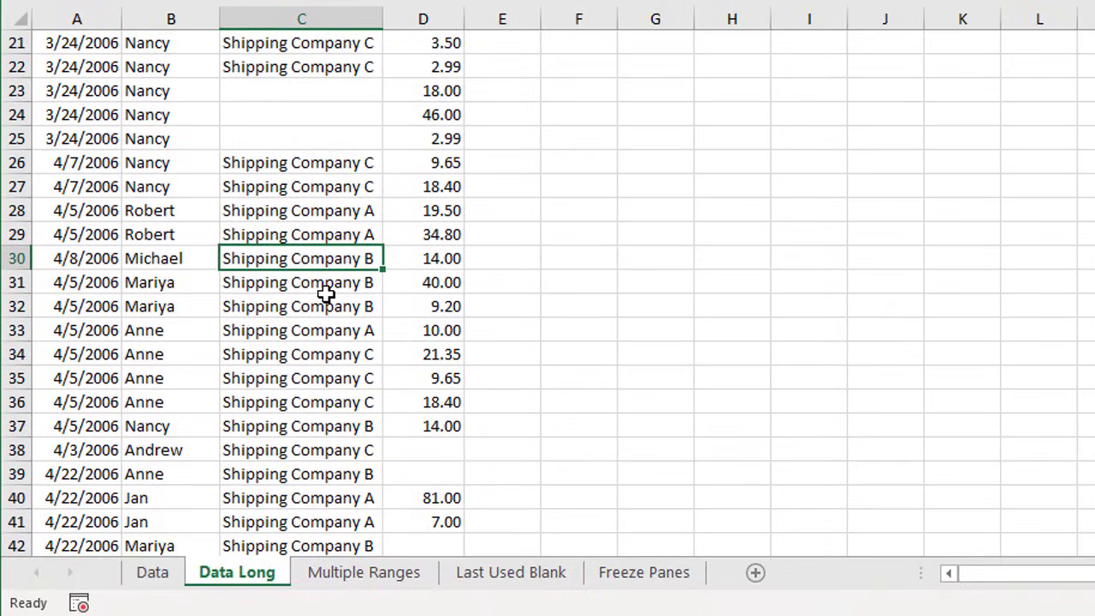
pyautogui.hotkey('ctrl', 'shift', 'Home')
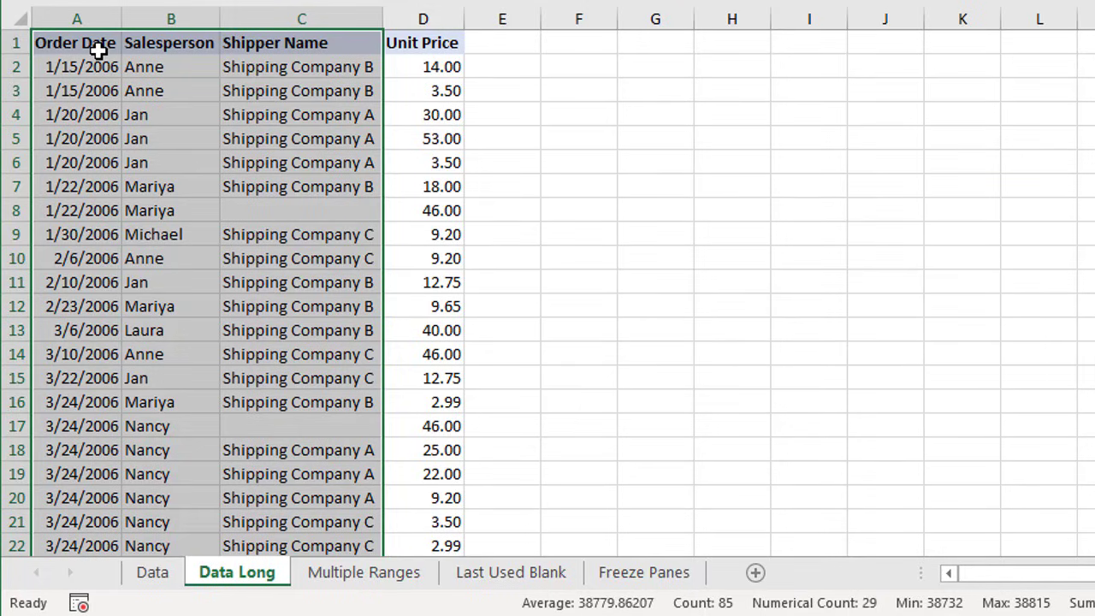
pyautogui.click(342, 572)
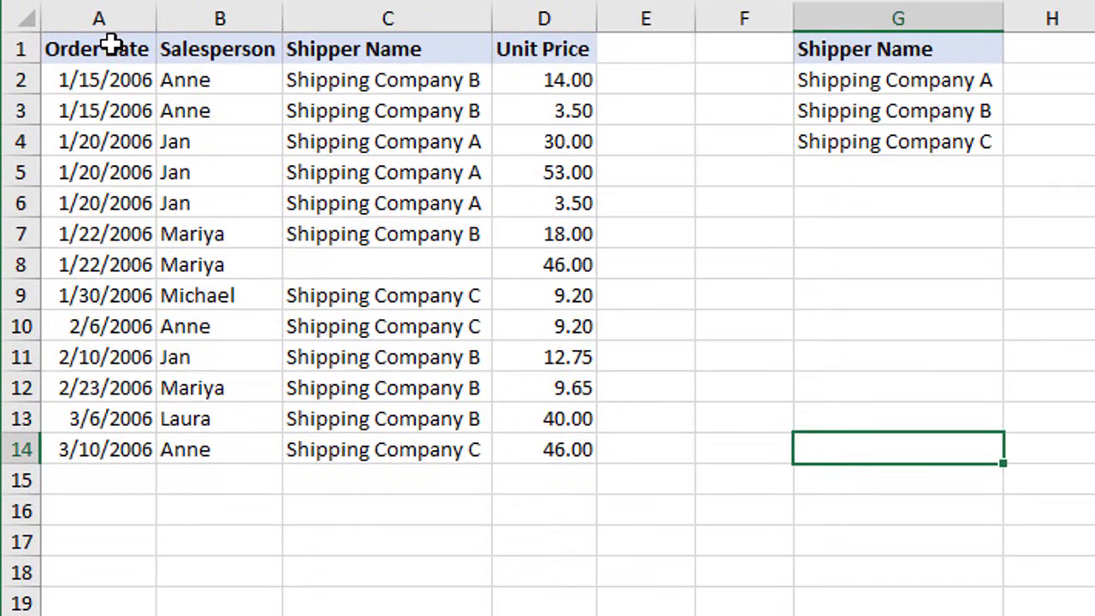
# - From cell B3, select the A1:D14 order table, then widen to the whole worksheet
pyautogui.click(99, 49)
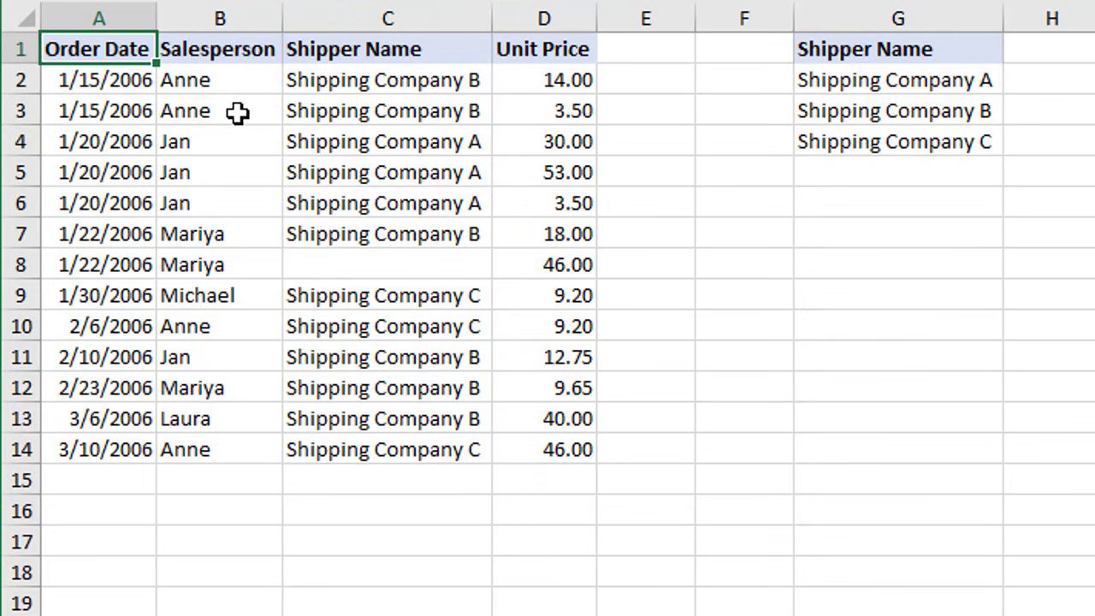
pyautogui.click(236, 113)
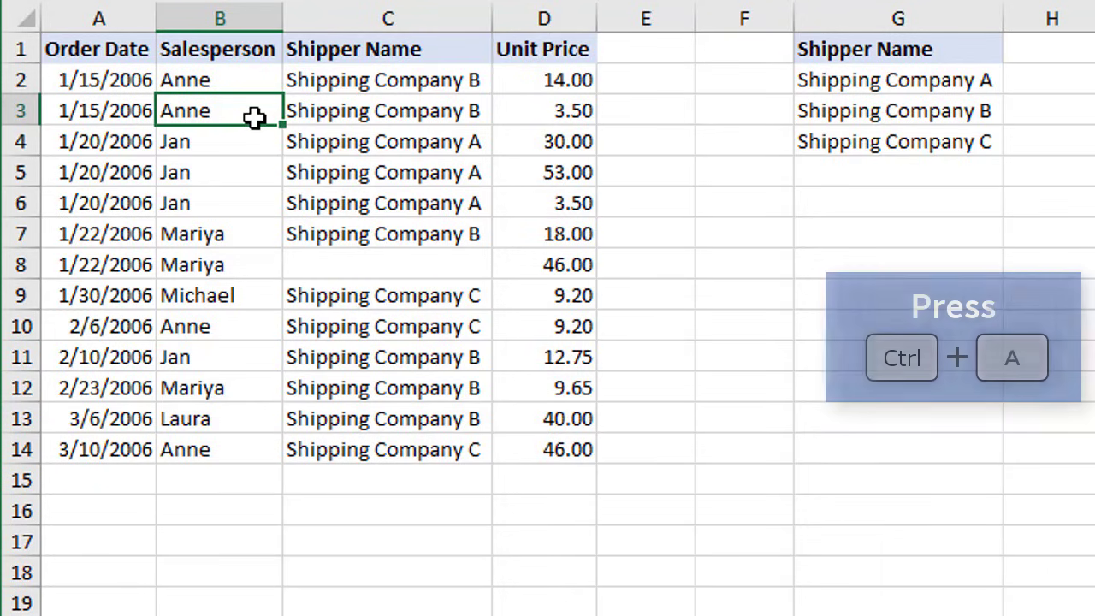
pyautogui.hotkey('ctrl', 'a')
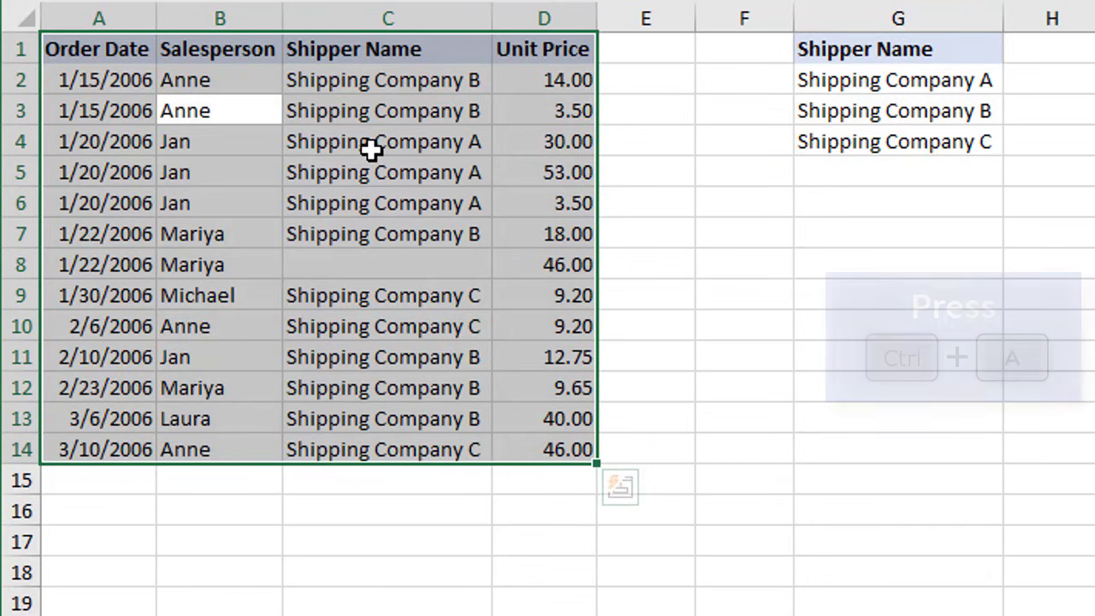
pyautogui.hotkey('ctrl', 'a')
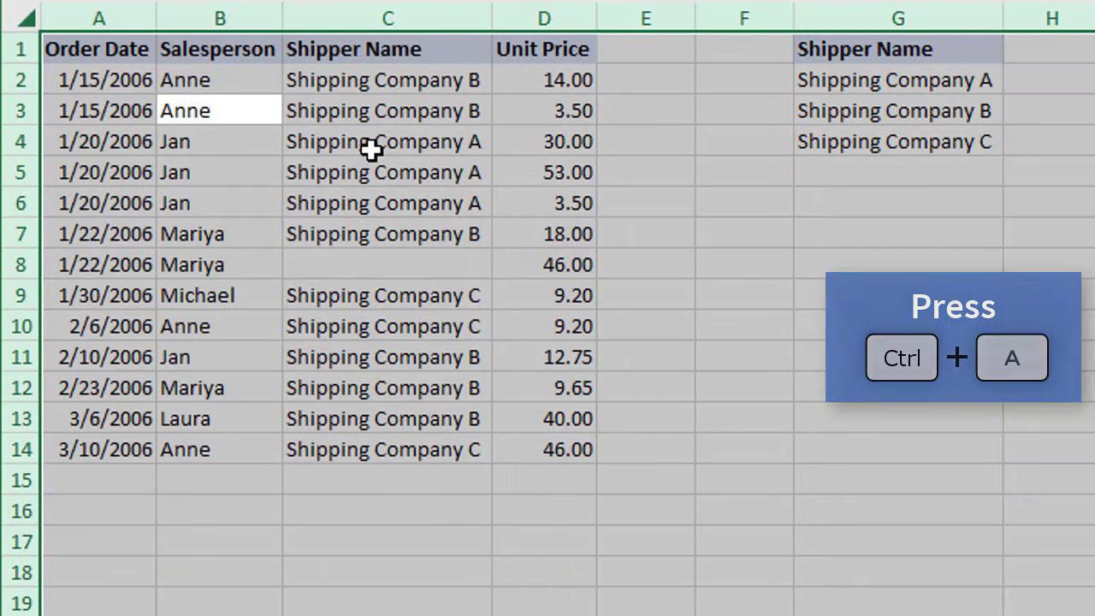